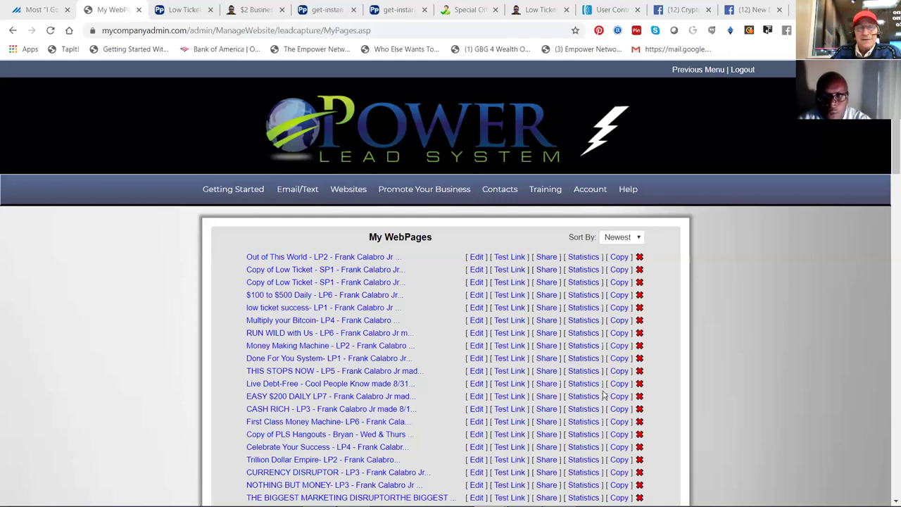
# Step: Copy the Run Wild low-ticket landing page's web address, then move to the $2 business page
pyautogui.click(186, 10)
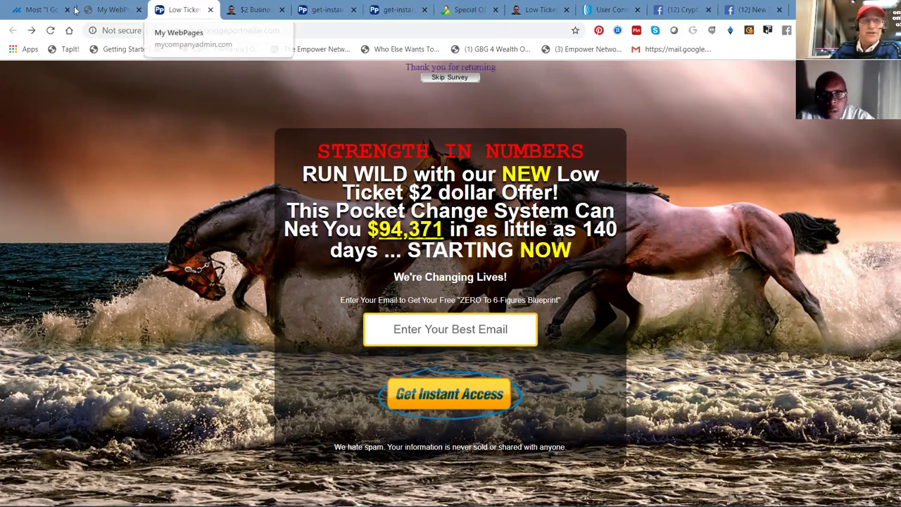
pyautogui.moveTo(288, 31); pyautogui.dragTo(144, 32)
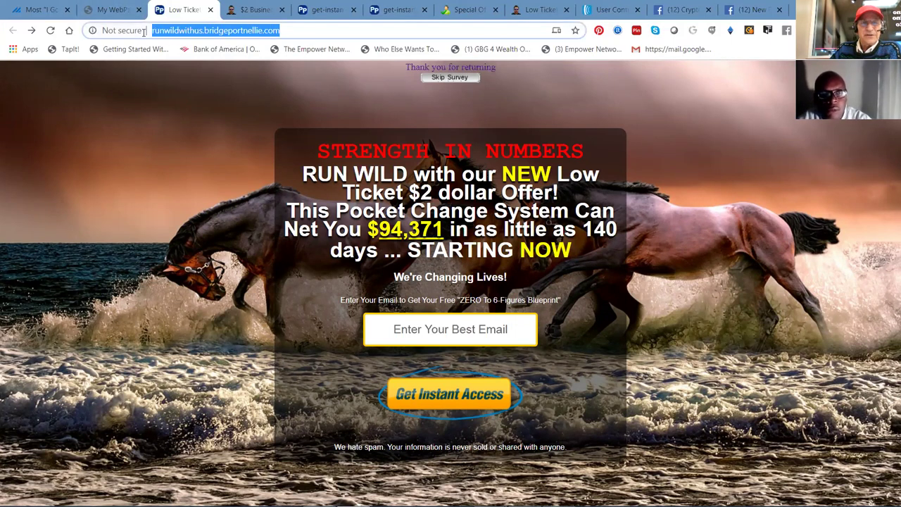
pyautogui.rightClick(183, 32)
pyautogui.click(224, 93)
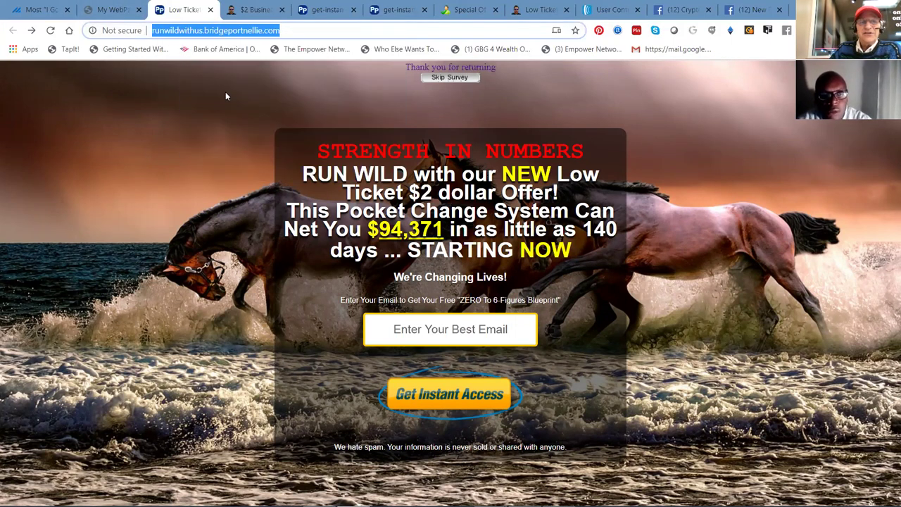
pyautogui.click(250, 9)
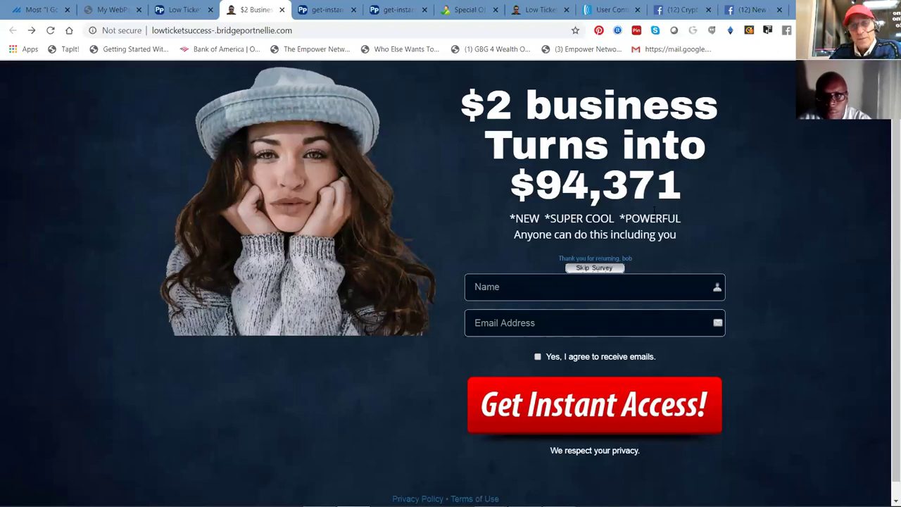
# Step: View the '$2 business Turns into $94,371' opt-in page with its name-and-email form
pyautogui.moveTo(403, 276)
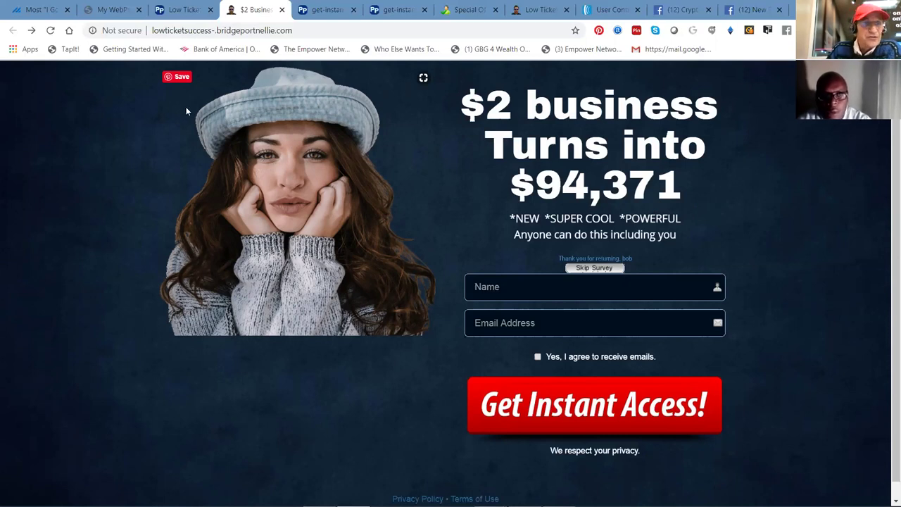
# Step: Replace the Udimi solo order's link with the Run Wild address and open the saved links list
pyautogui.click(43, 10)
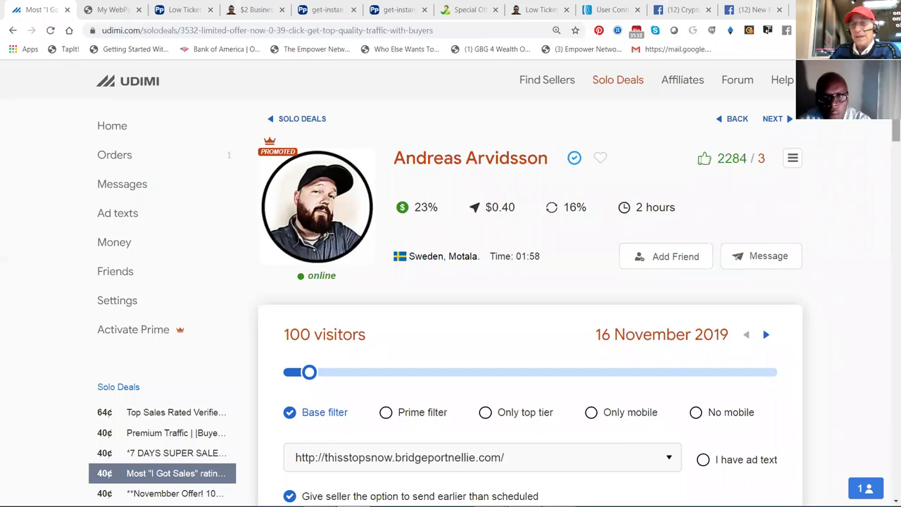
pyautogui.scroll(-1, 451, 296)
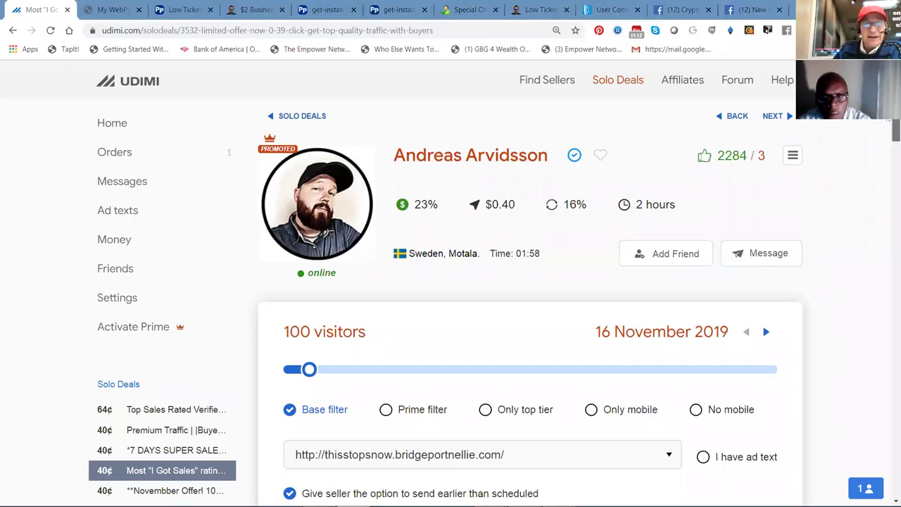
pyautogui.scroll(-3, 887, 142)
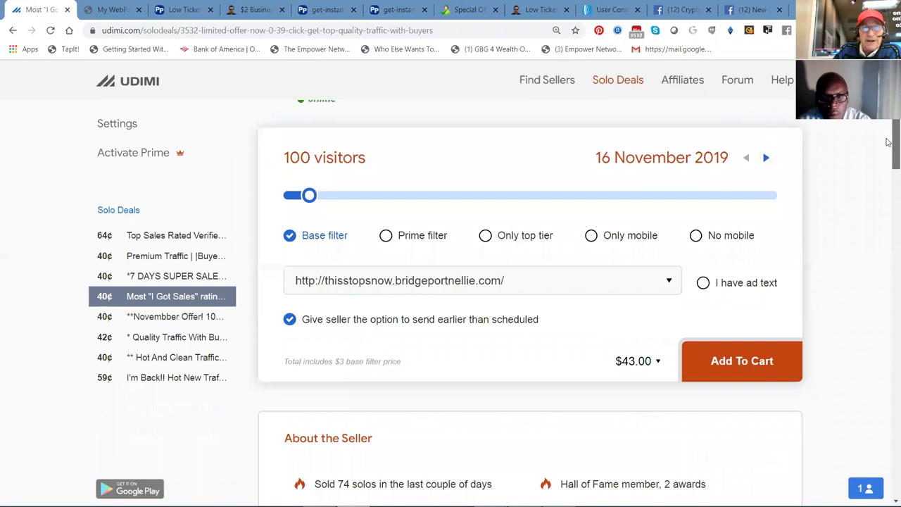
pyautogui.scroll(-1, 887, 142)
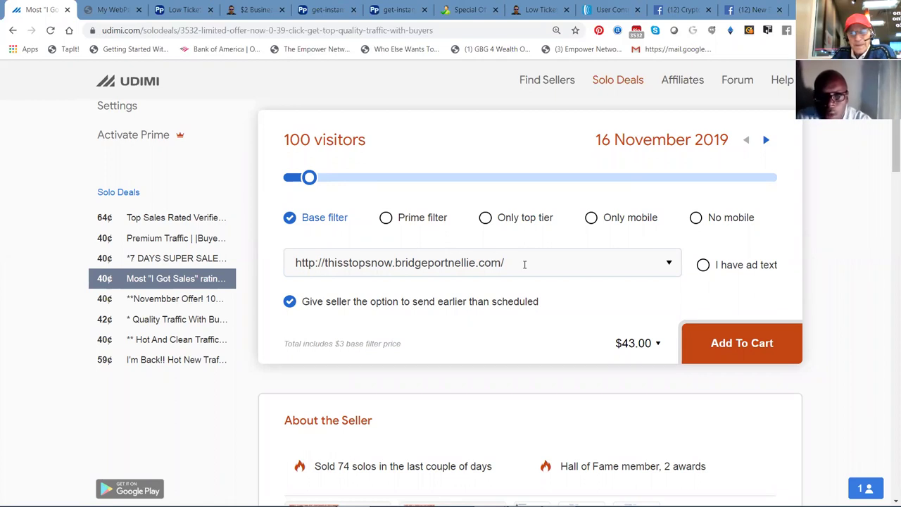
pyautogui.click(555, 262)
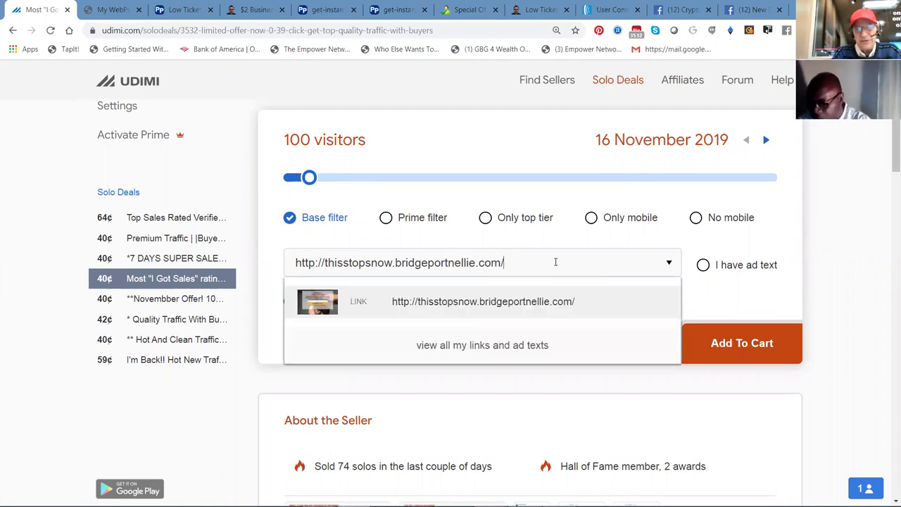
pyautogui.press('BackSpace')
pyautogui.press('BackSpace')
pyautogui.press('BackSpace')
pyautogui.press('BackSpace')
pyautogui.press('BackSpace')
pyautogui.press('BackSpace')
pyautogui.press('BackSpace')
pyautogui.press('BackSpace')
pyautogui.press('BackSpace')
pyautogui.press('BackSpace')
pyautogui.press('BackSpace')
pyautogui.press('BackSpace')
pyautogui.press('BackSpace')
pyautogui.press('BackSpace')
pyautogui.press('BackSpace')
pyautogui.press('BackSpace')
pyautogui.press('BackSpace')
pyautogui.press('BackSpace')
pyautogui.press('BackSpace')
pyautogui.press('BackSpace')
pyautogui.press('BackSpace')
pyautogui.press('BackSpace')
pyautogui.press('BackSpace')
pyautogui.press('BackSpace')
pyautogui.press('BackSpace')
pyautogui.press('BackSpace')
pyautogui.press('BackSpace')
pyautogui.press('BackSpace')
pyautogui.press('BackSpace')
pyautogui.press('BackSpace')
pyautogui.press('BackSpace')
pyautogui.press('BackSpace')
pyautogui.press('BackSpace')
pyautogui.press('BackSpace')
pyautogui.press('BackSpace')
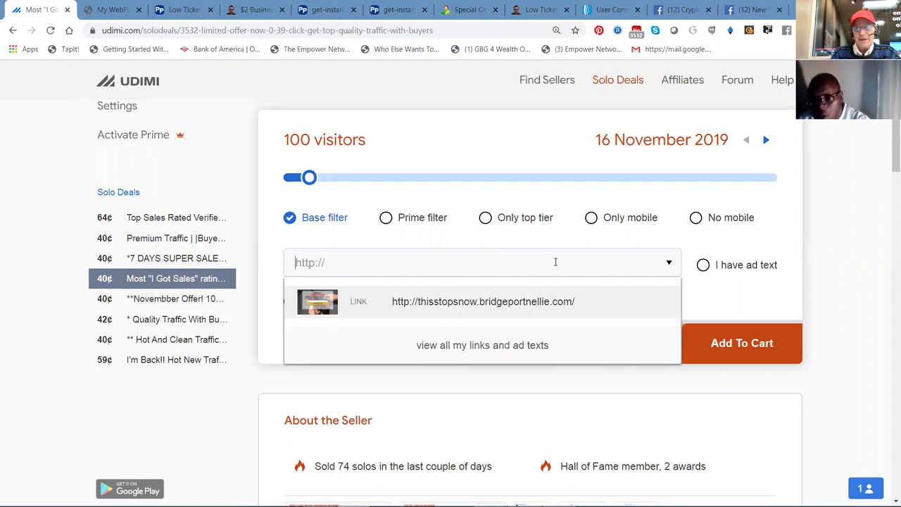
pyautogui.hotkey('ctrl', 'v')
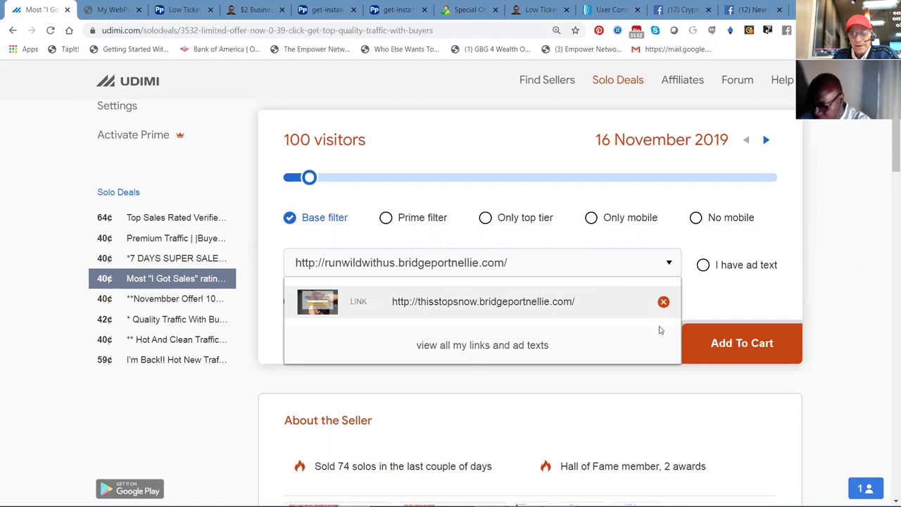
pyautogui.click(491, 345)
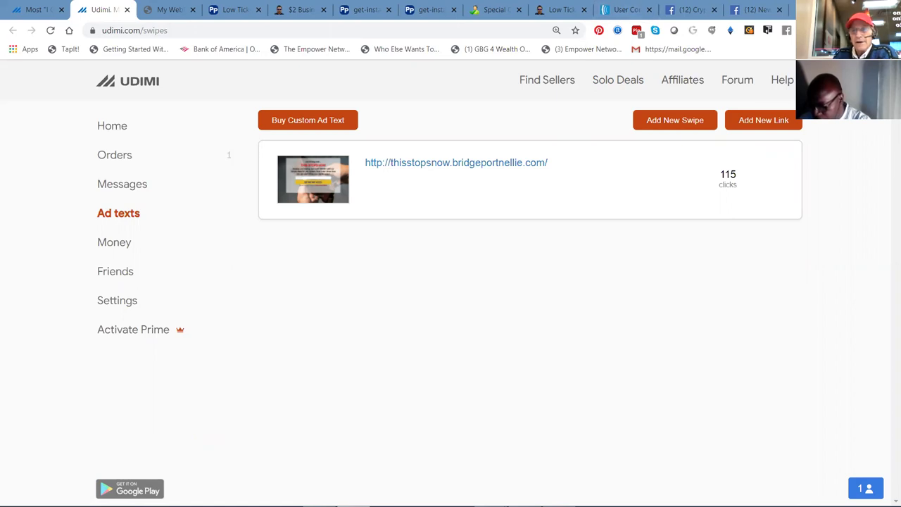
pyautogui.click(755, 122)
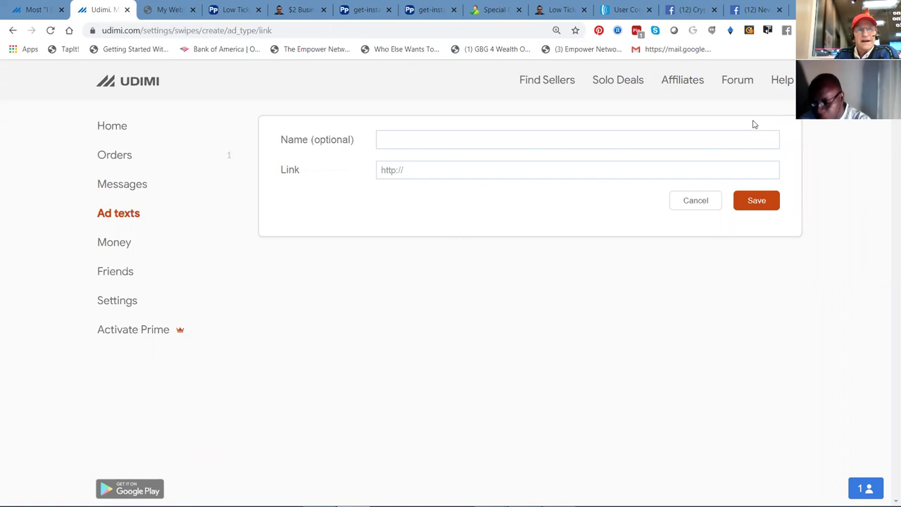
pyautogui.click(396, 140)
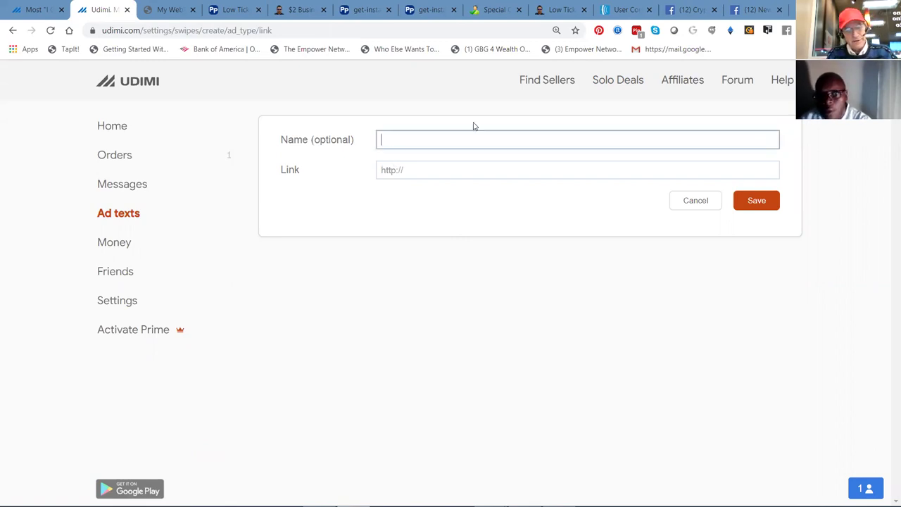
pyautogui.write('Low Ti')
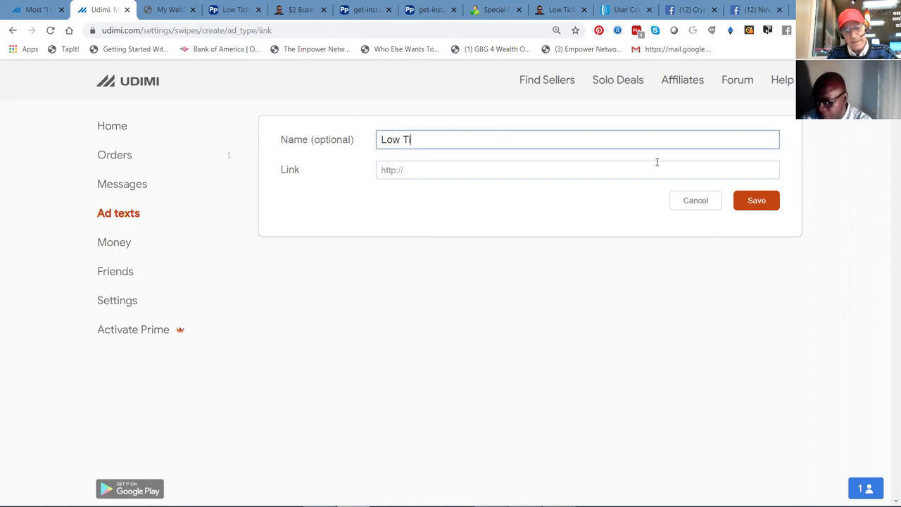
pyautogui.write('cke')
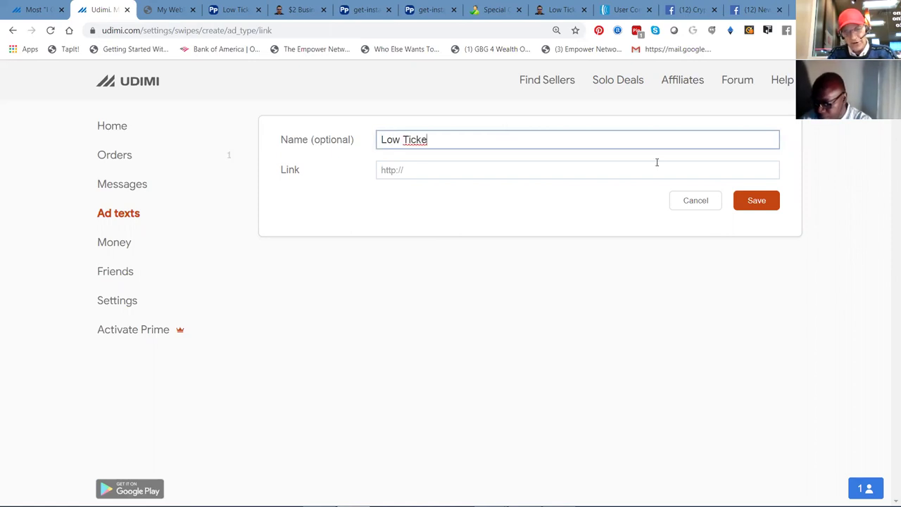
pyautogui.write('t Offer')
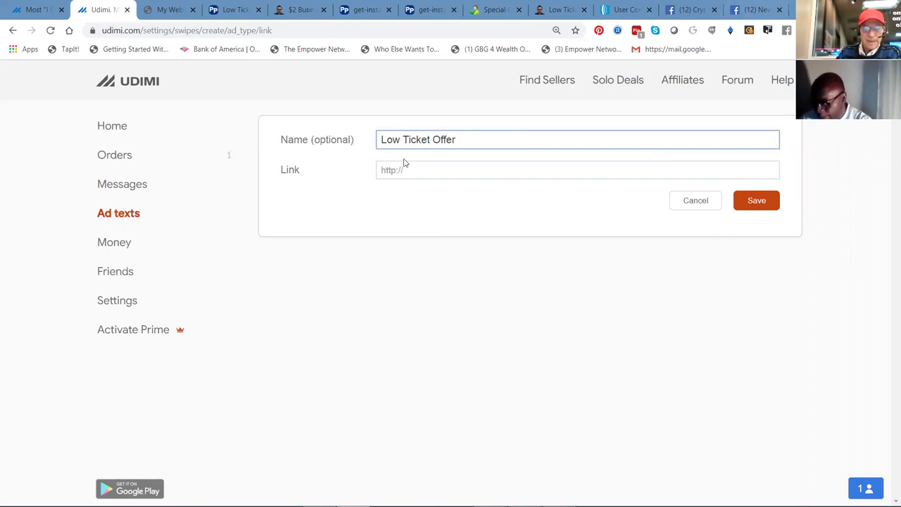
pyautogui.press('Tab')
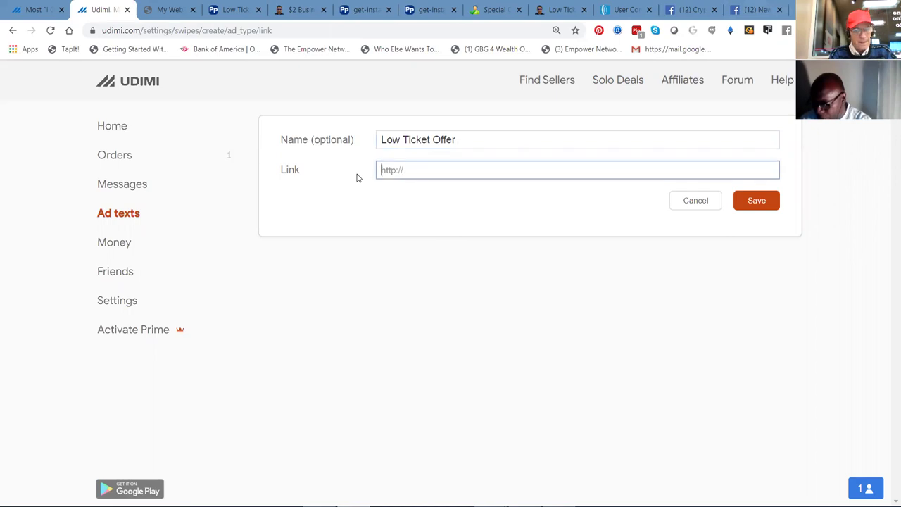
pyautogui.hotkey('ctrl', 'v')
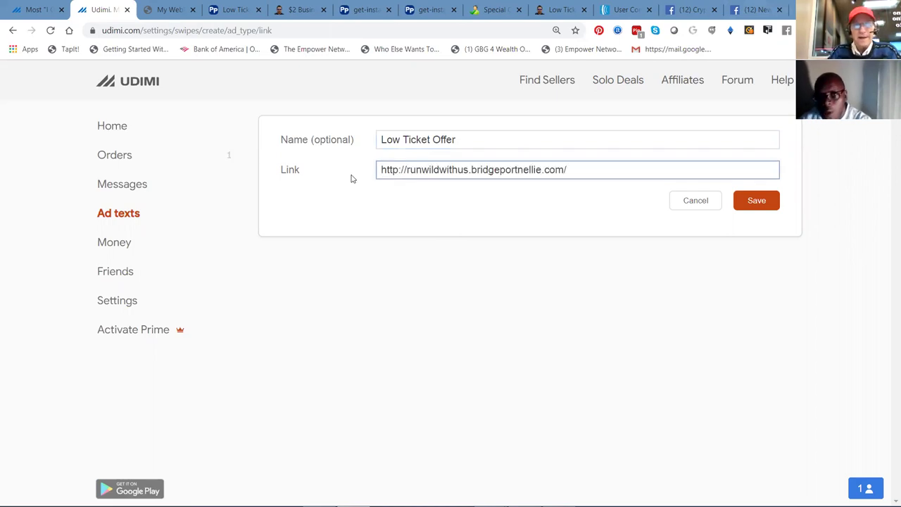
pyautogui.click(495, 138)
pyautogui.write('R')
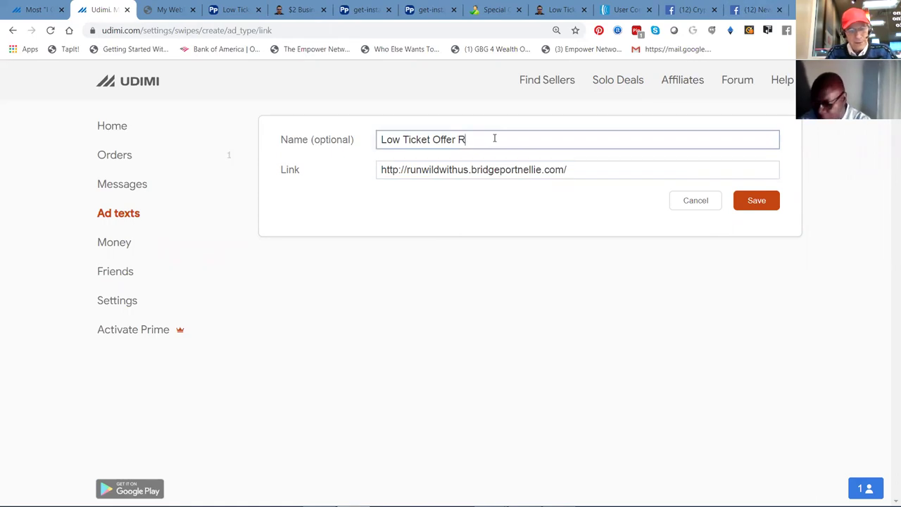
pyautogui.write('un Wi')
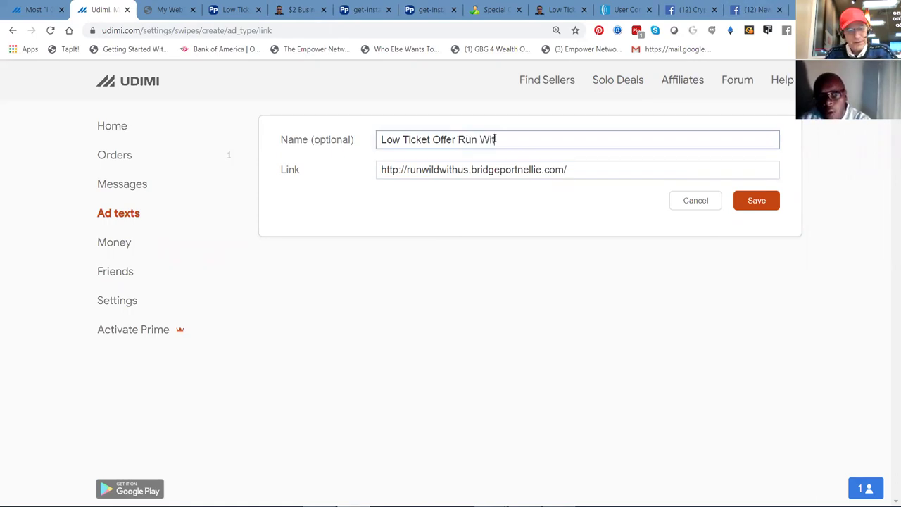
pyautogui.write('th Us')
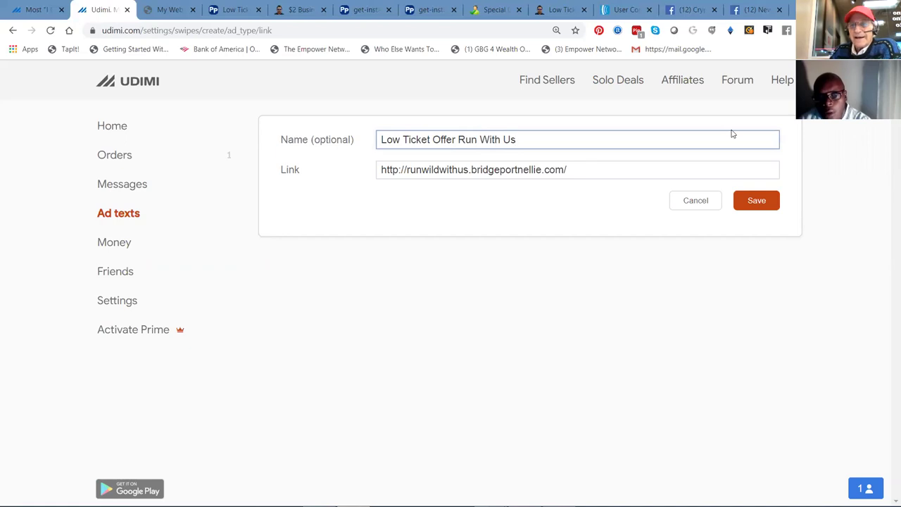
pyautogui.click(752, 200)
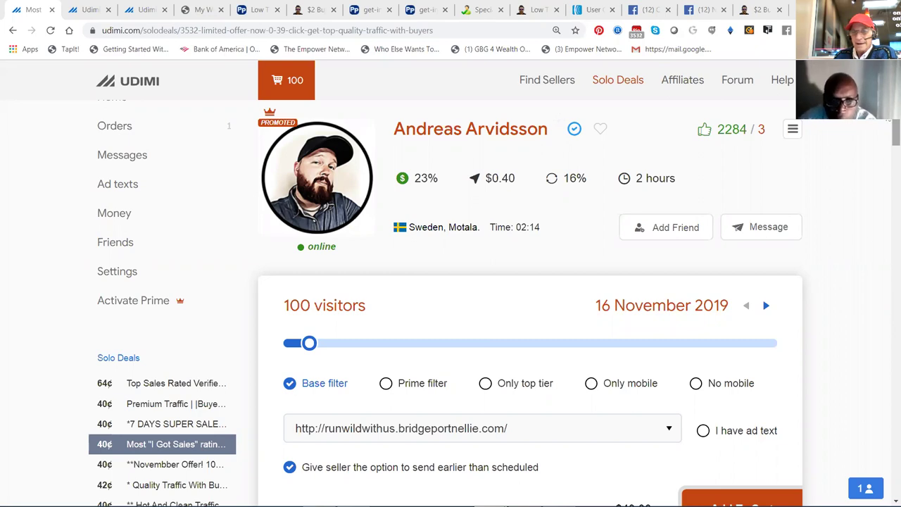
# Step: Reload the solo deal, reduce it to 100 visitors ($43.00), and show the saved links dropdown
pyautogui.scroll(-1, 888, 123)
pyautogui.scroll(-1, 888, 123)
pyautogui.scroll(1, 888, 123)
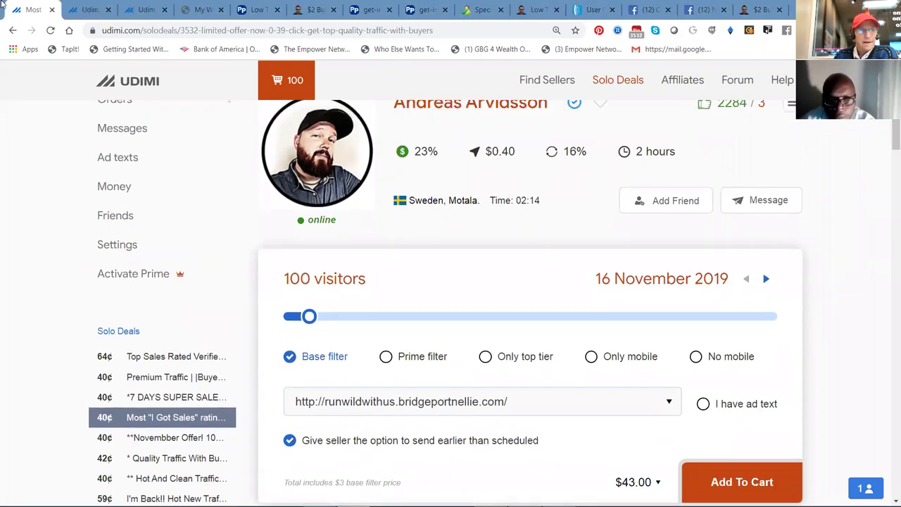
pyautogui.click(51, 31)
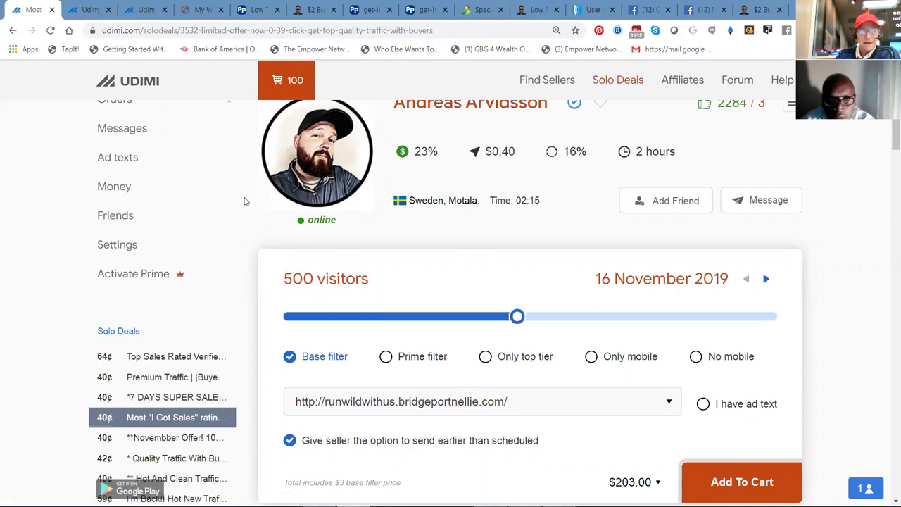
pyautogui.moveTo(517, 316); pyautogui.dragTo(307, 321)
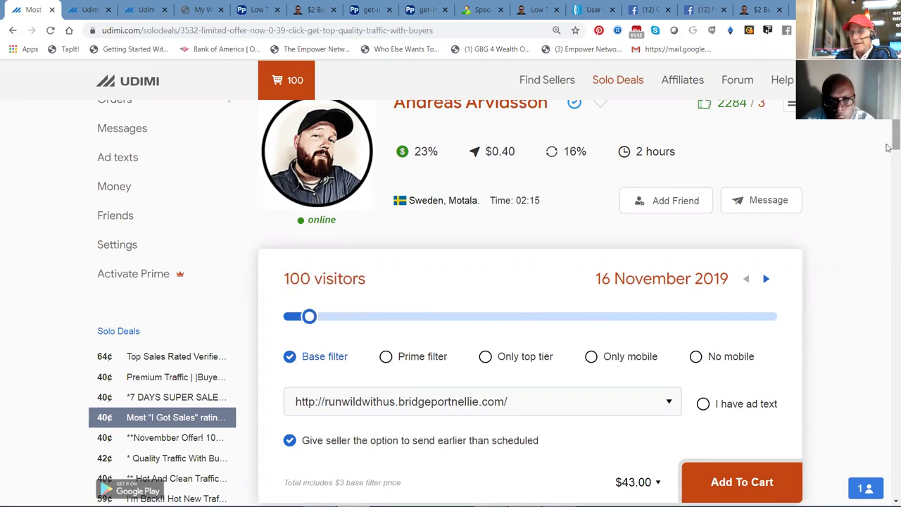
pyautogui.moveTo(888, 146); pyautogui.dragTo(889, 177)
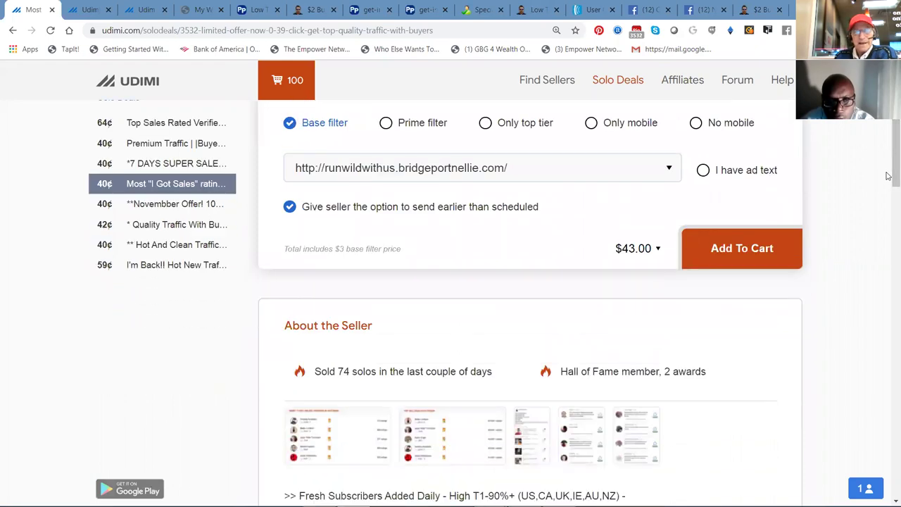
pyautogui.click(668, 168)
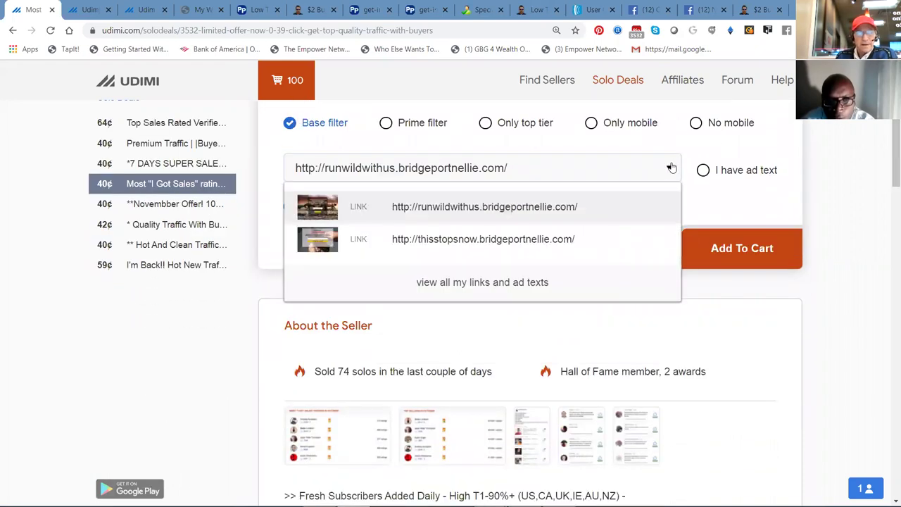
# Step: Add link lowticketsuccess-.bridgeportnellie.com/ named 'low ticket success 2 dollar offer', accepting the misspelling warning
pyautogui.click(475, 283)
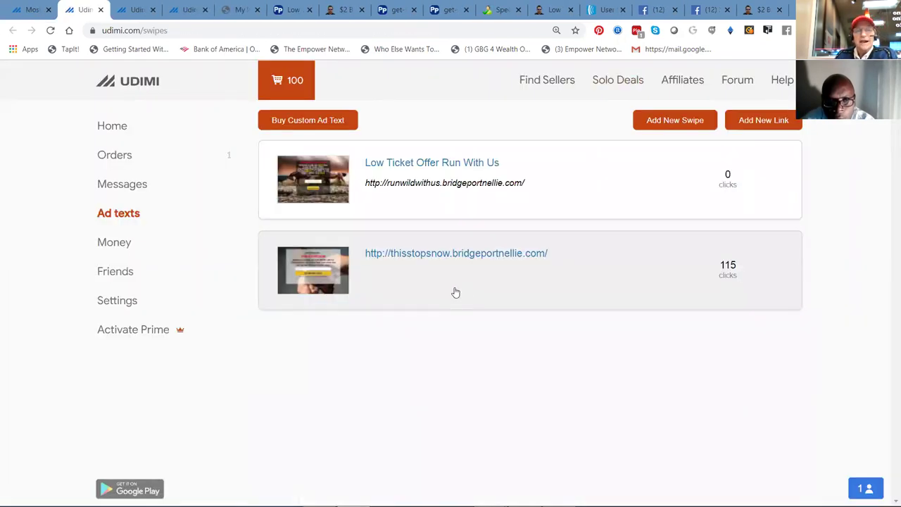
pyautogui.click(750, 121)
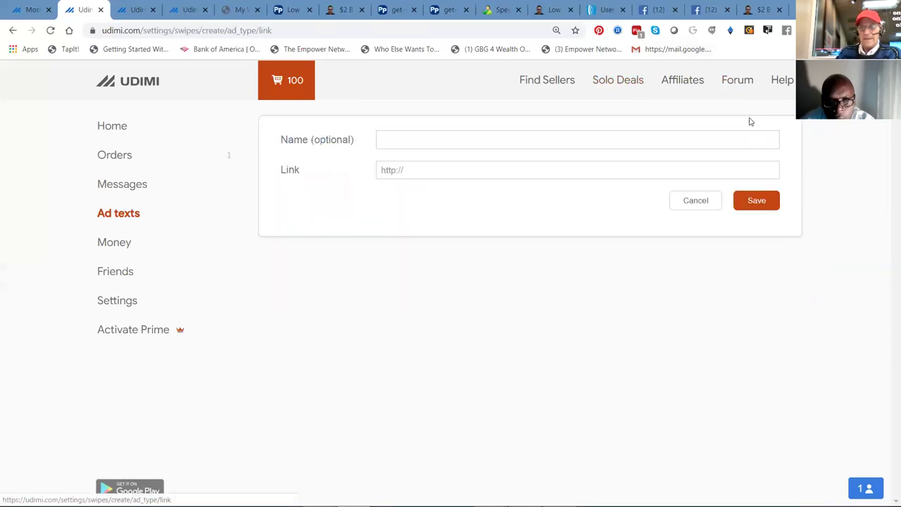
pyautogui.click(415, 171)
pyautogui.write('lowticketsuccess-.bridgeportnellie.com/')
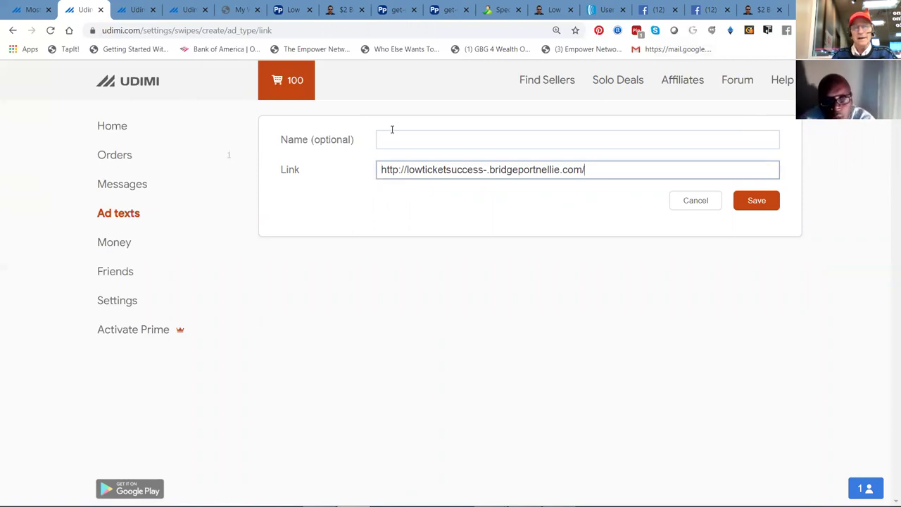
pyautogui.click(400, 141)
pyautogui.write('lo')
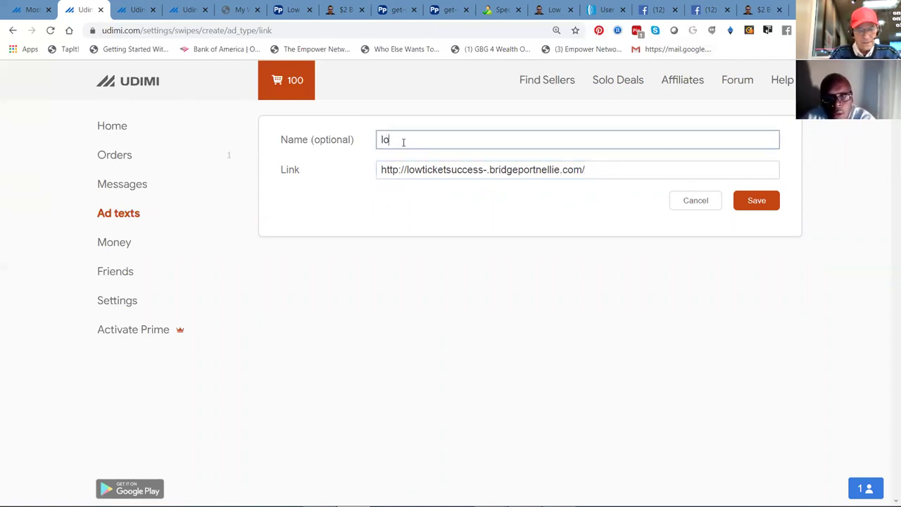
pyautogui.write('w ticket')
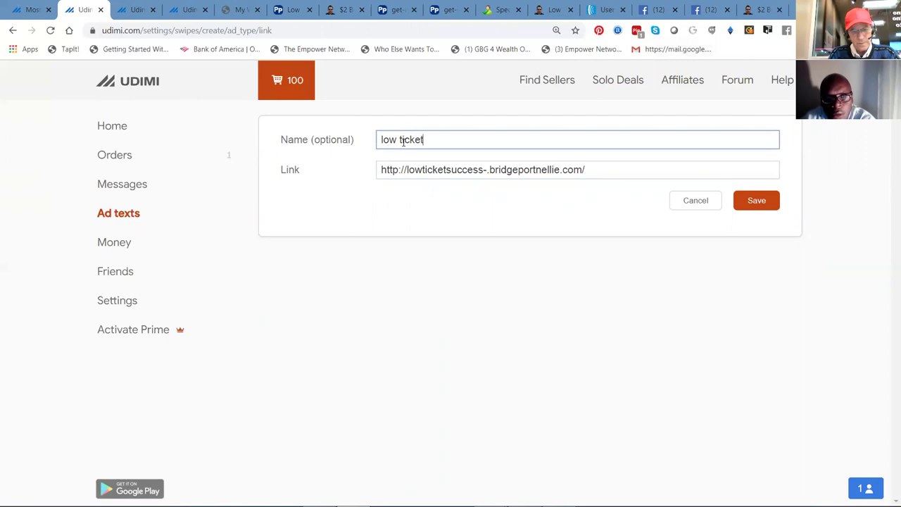
pyautogui.write(' success ')
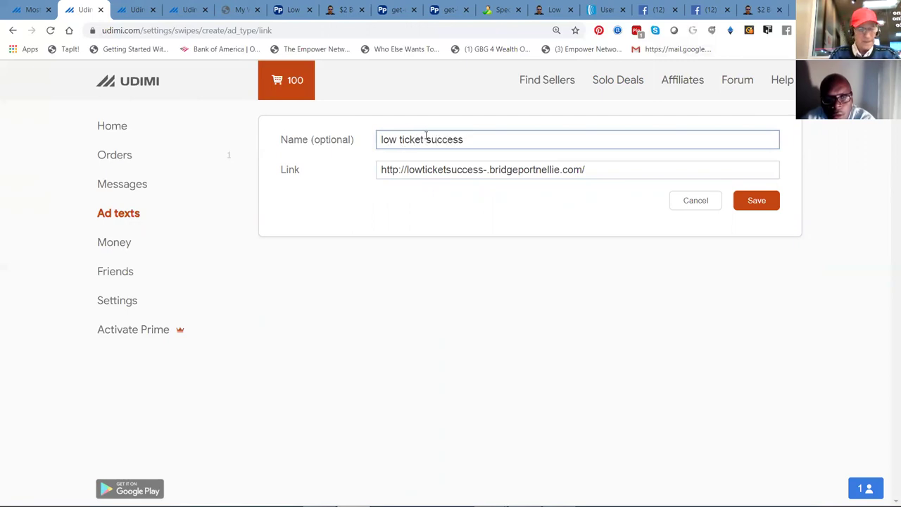
pyautogui.write('2 dolla')
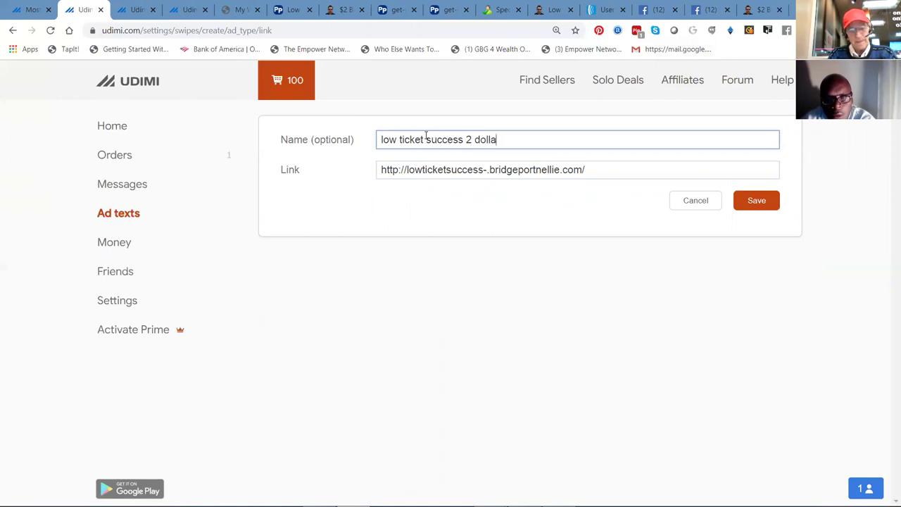
pyautogui.write('r offer')
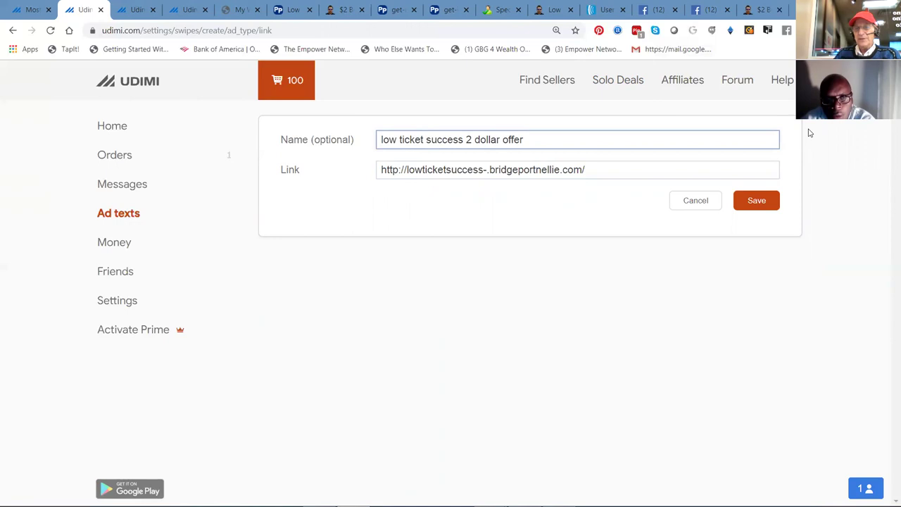
pyautogui.click(750, 201)
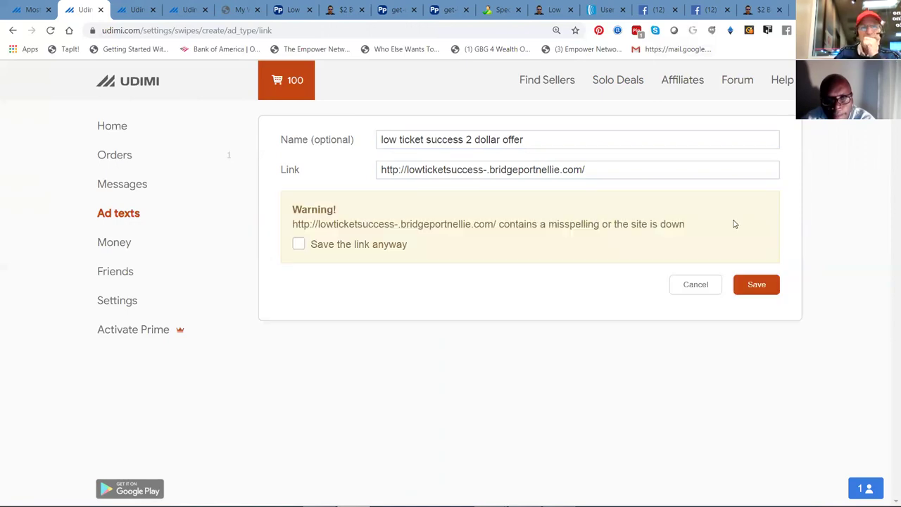
pyautogui.click(298, 245)
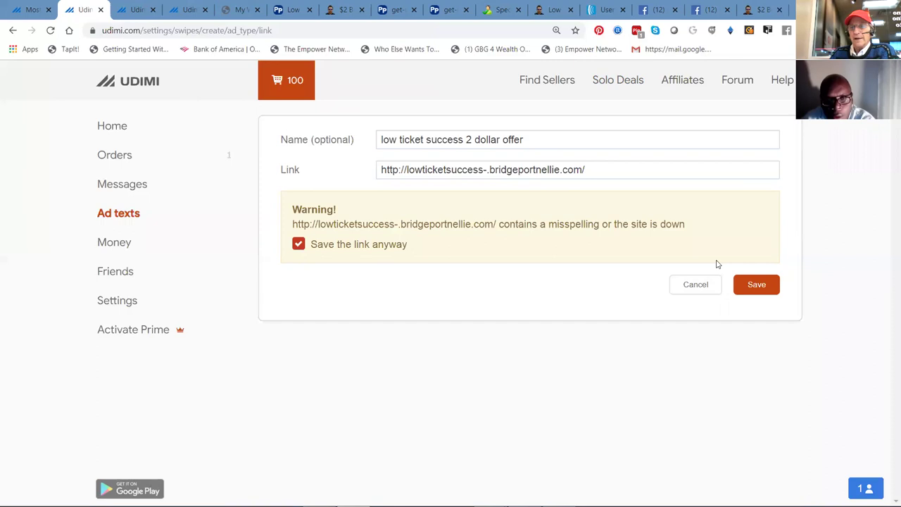
# Step: Override the warning to save 'low ticket success 2 dollar offer', then return to the Ad texts list
pyautogui.click(756, 285)
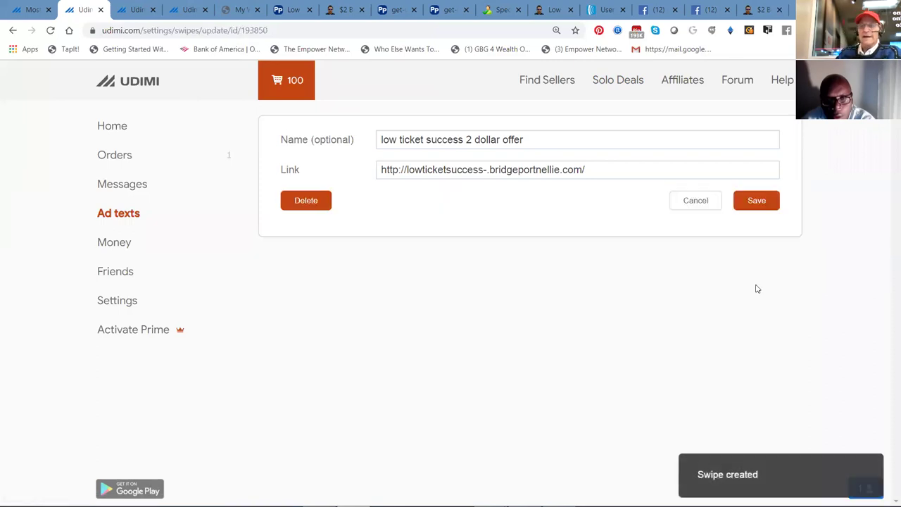
pyautogui.click(751, 203)
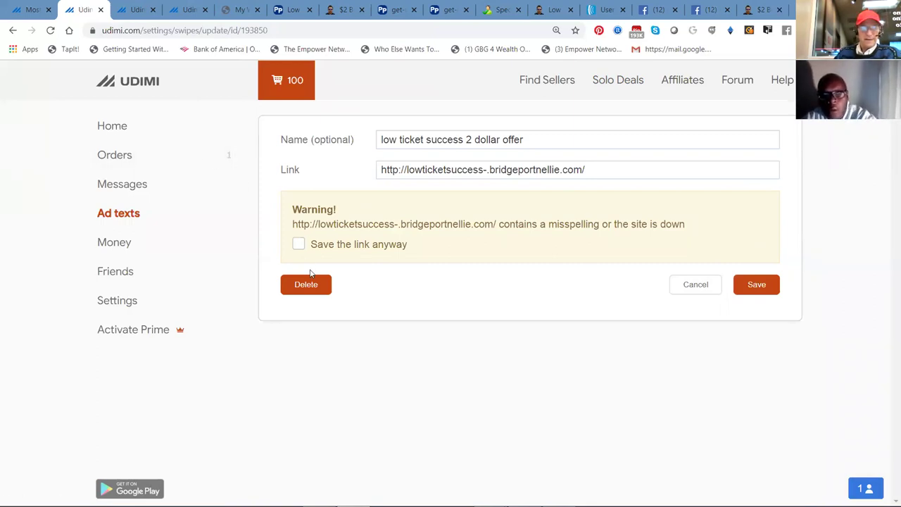
pyautogui.click(298, 245)
pyautogui.click(756, 284)
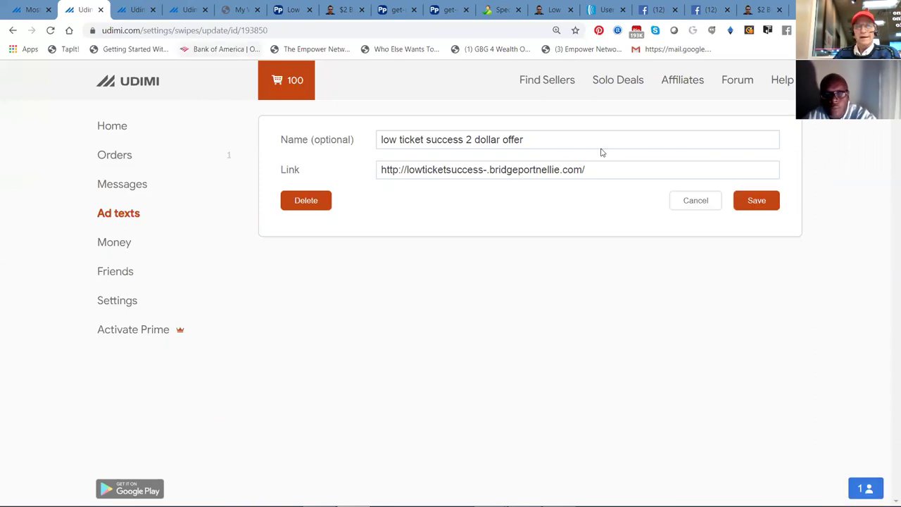
pyautogui.click(750, 202)
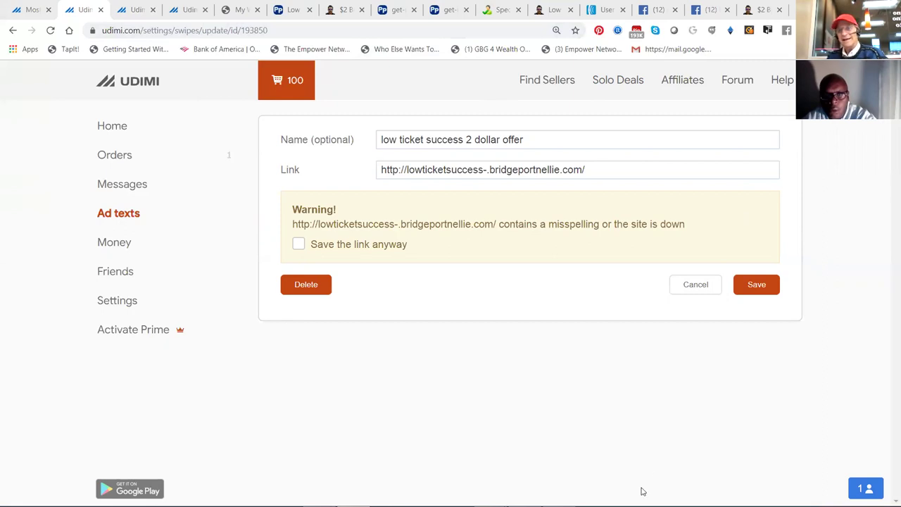
pyautogui.click(685, 289)
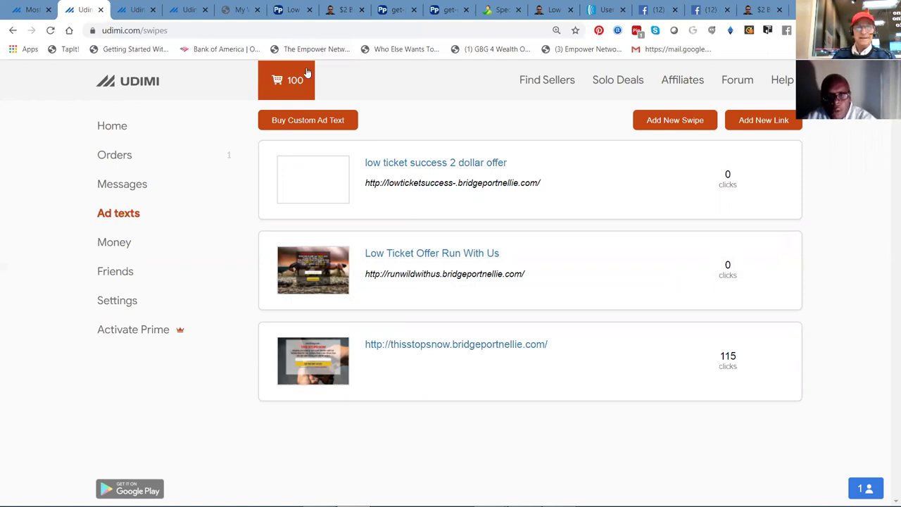
# Step: Open the cart with the $43.00, 100-visitor order and choose PayPal payment
pyautogui.click(294, 85)
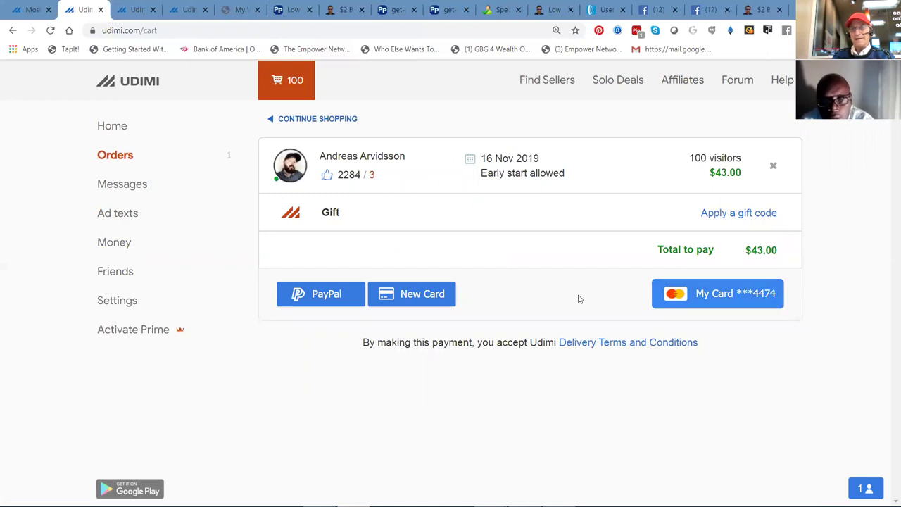
pyautogui.click(321, 293)
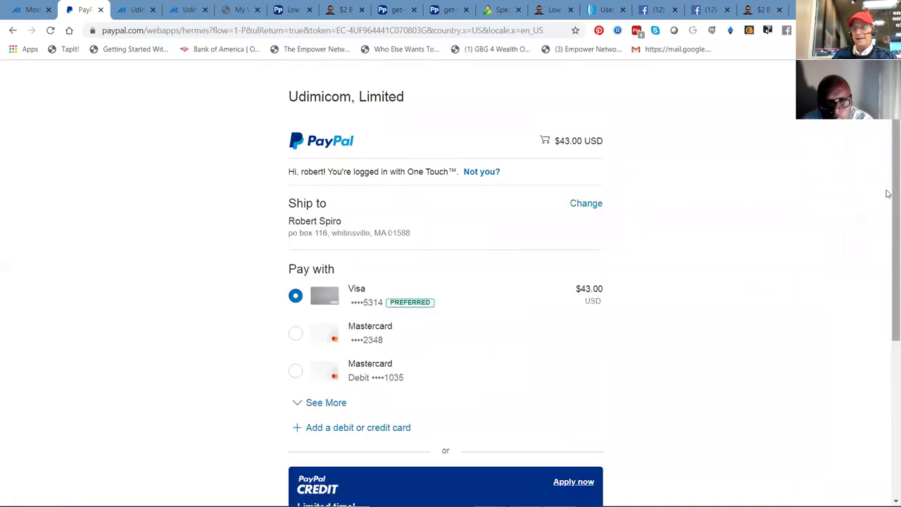
# Step: Approve the $43.00 USD PayPal payment to Udimicom, Limited
pyautogui.scroll(-2, 886, 225)
pyautogui.scroll(-3, 886, 299)
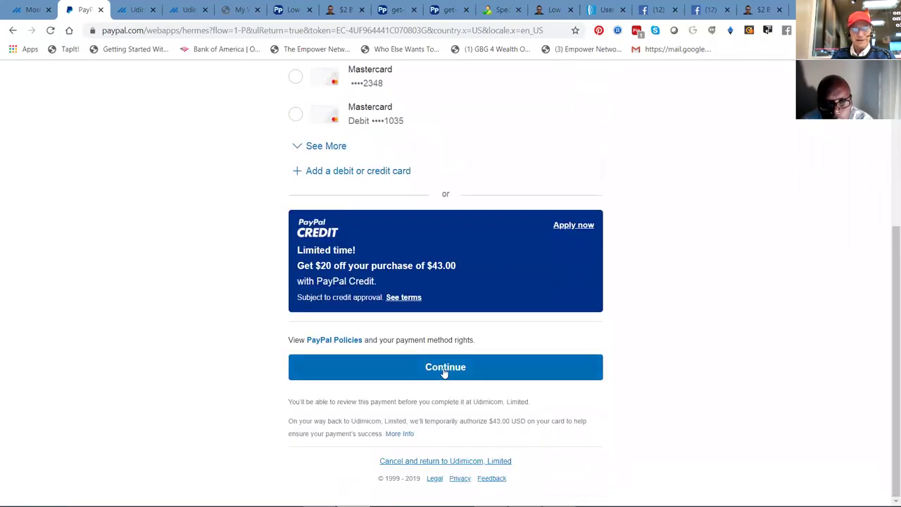
pyautogui.click(442, 366)
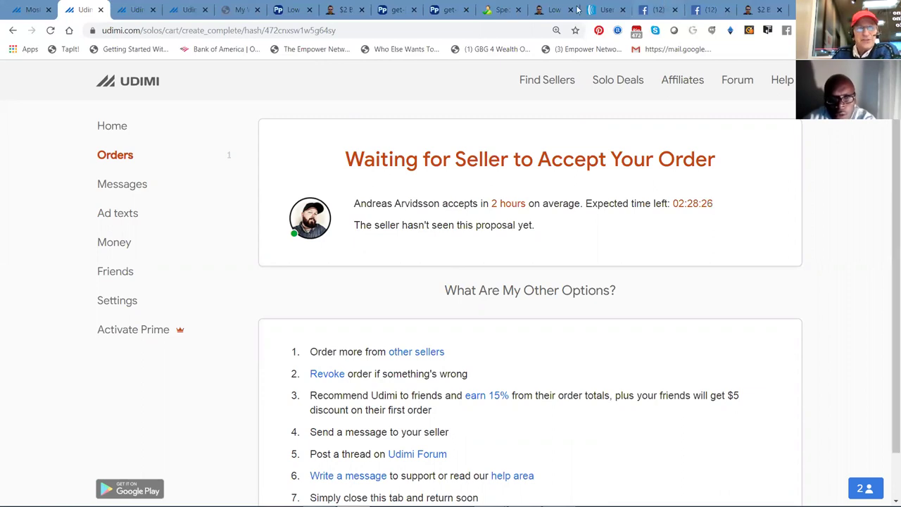
# Step: Open Power Lead System's Contact Manager listing all 732 contacts, newest first
pyautogui.hotkey('ctrl', 'Tab')
pyautogui.hotkey('ctrl', 'Tab')
pyautogui.hotkey('ctrl', 'Tab')
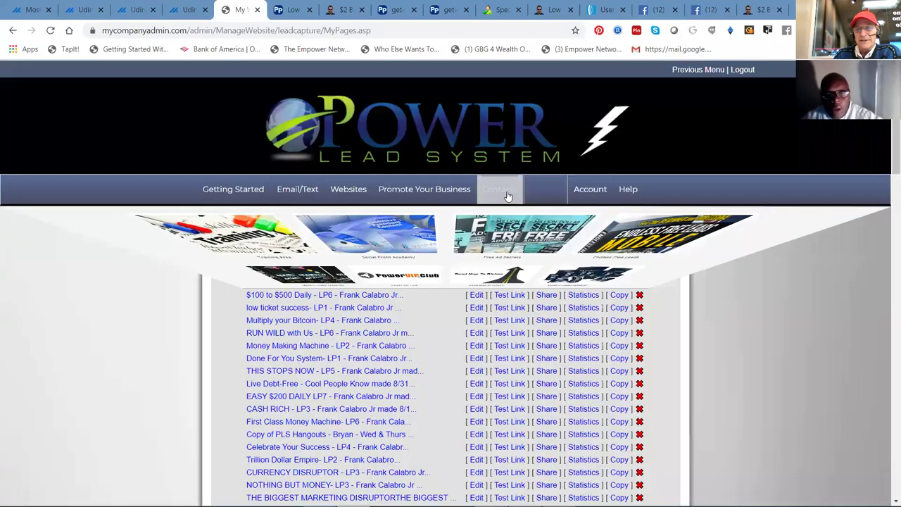
pyautogui.moveTo(505, 194)
pyautogui.click(392, 252)
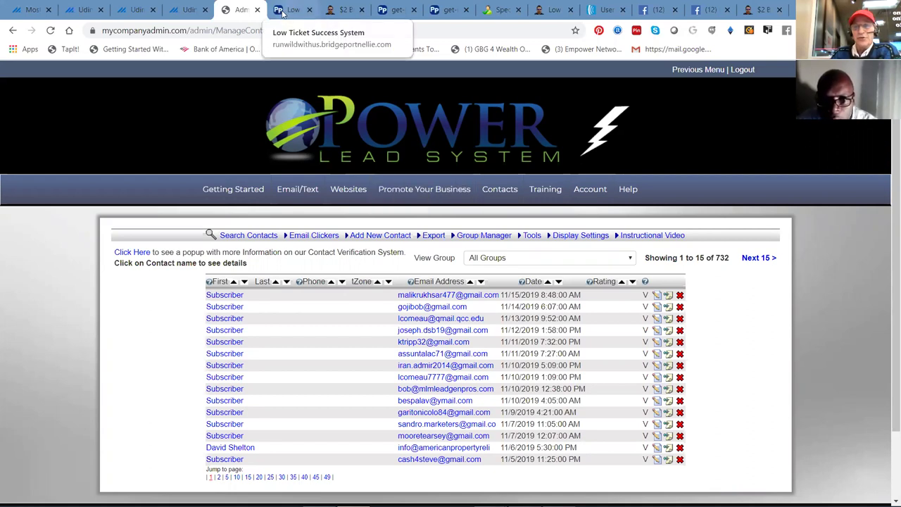
# Step: Show AWeber's Account Overview with 5,199 total subscribers and 1 today
pyautogui.click(605, 10)
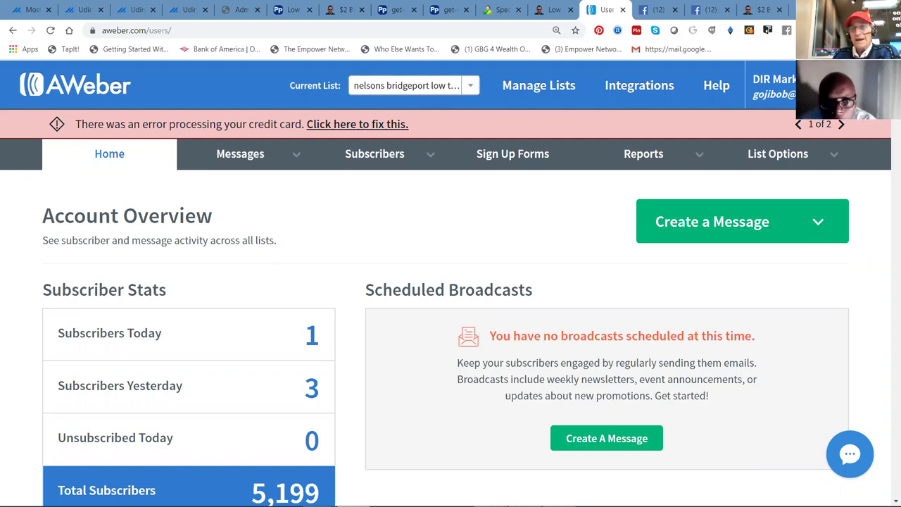
# Step: View the Crypto Pros Facebook group, then the New England Solutions page's crypto post
pyautogui.click(658, 11)
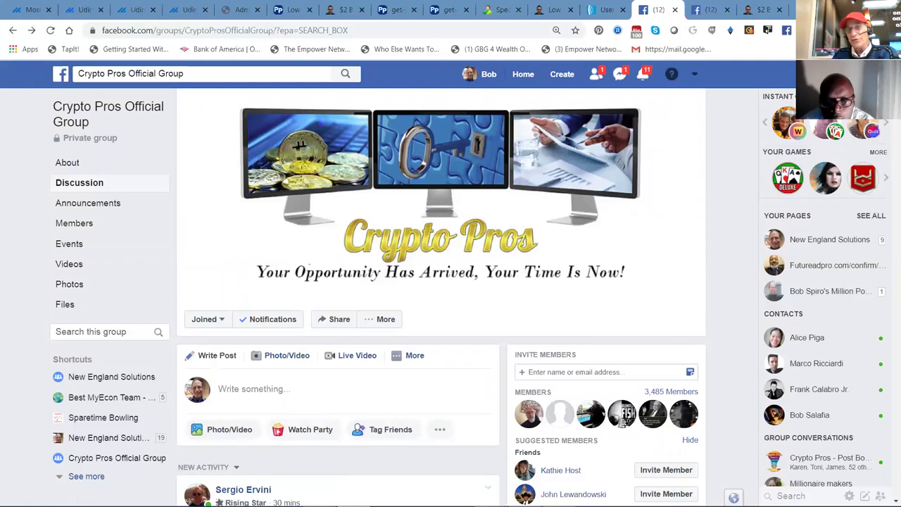
pyautogui.click(708, 10)
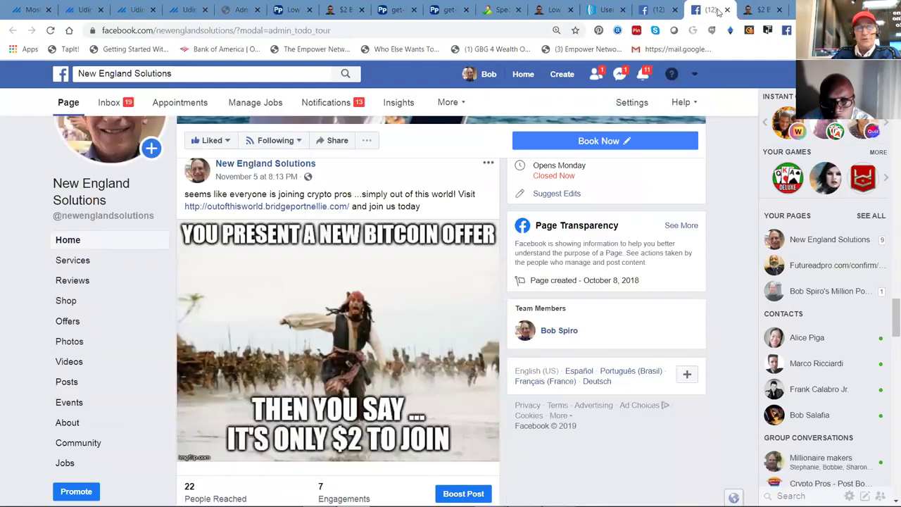